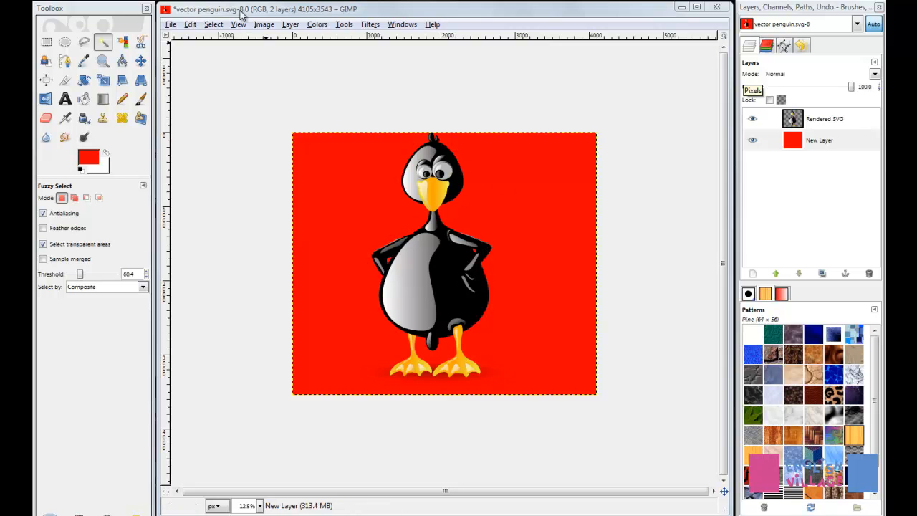
Examine the file types available when saving the image under a new name
left_click(171, 24)
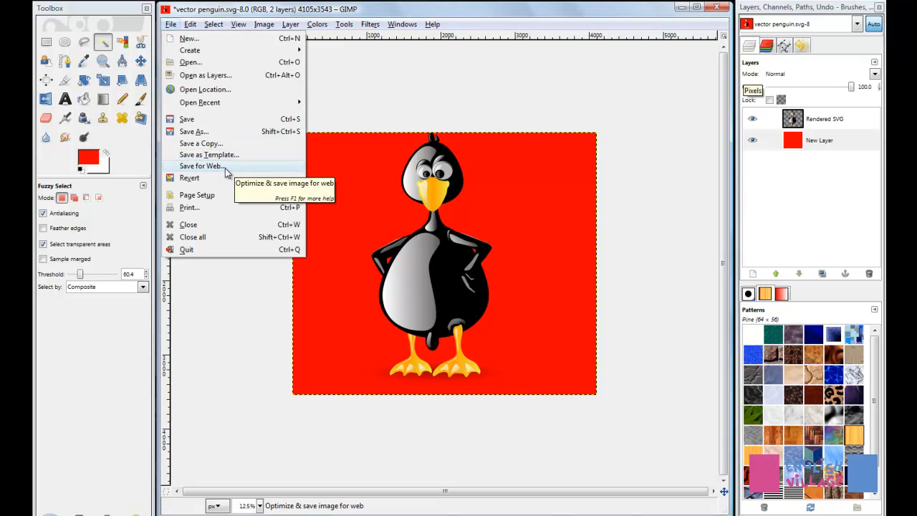
left_click(197, 132)
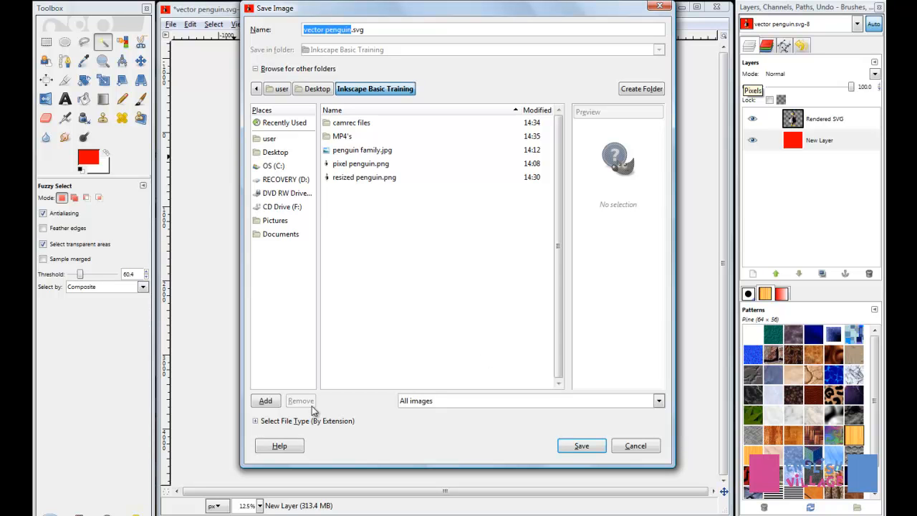
left_click(256, 421)
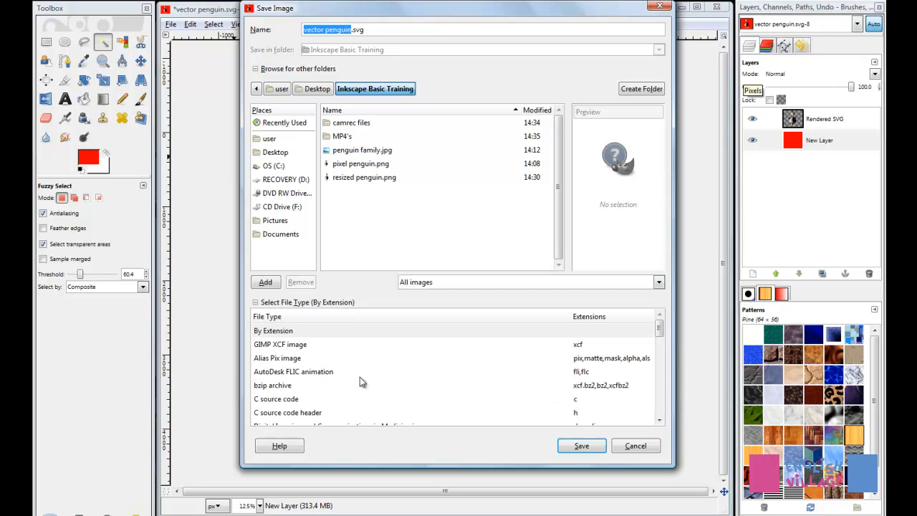
scroll(660, 337, "down", 1)
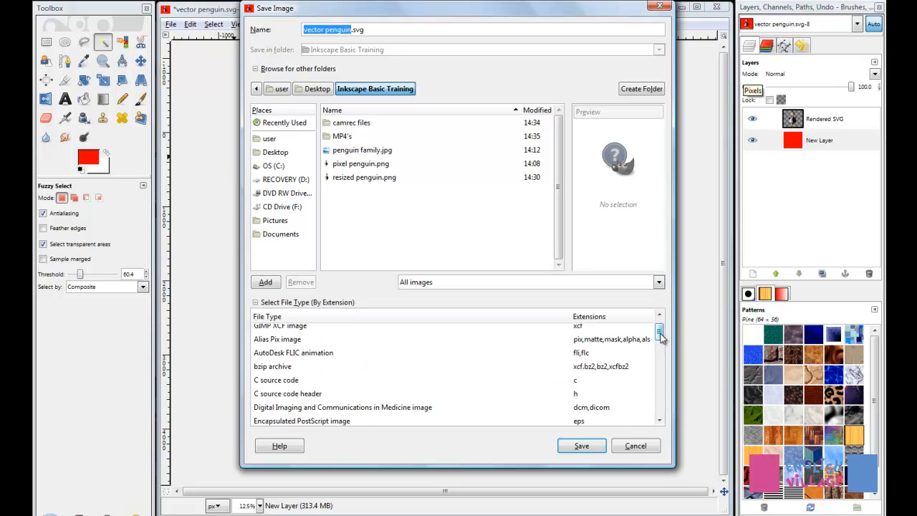
mouse_move(661, 338)
left_mouse_down()
mouse_move(673, 399)
mouse_move(673, 328)
left_mouse_up()
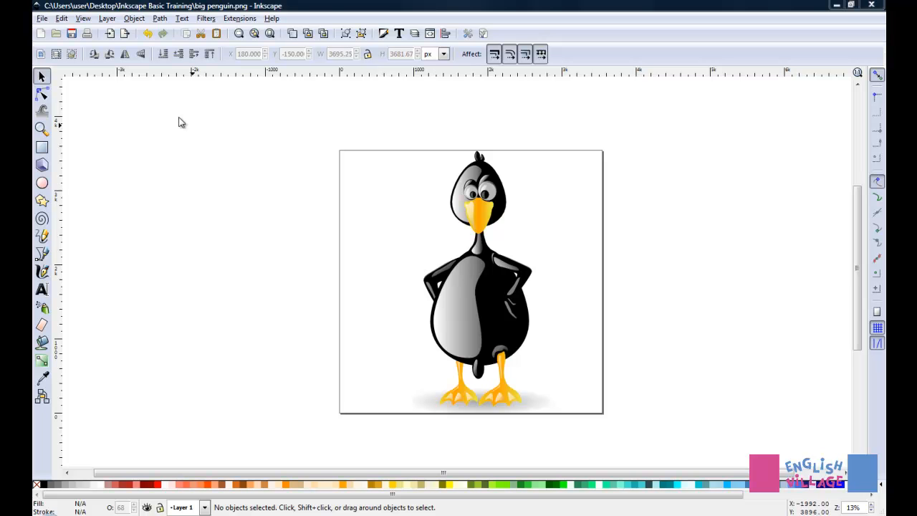
In Inkscape, start saving the penguin drawing as a new file with the type Cairo PNG (*.png)
left_click(42, 18)
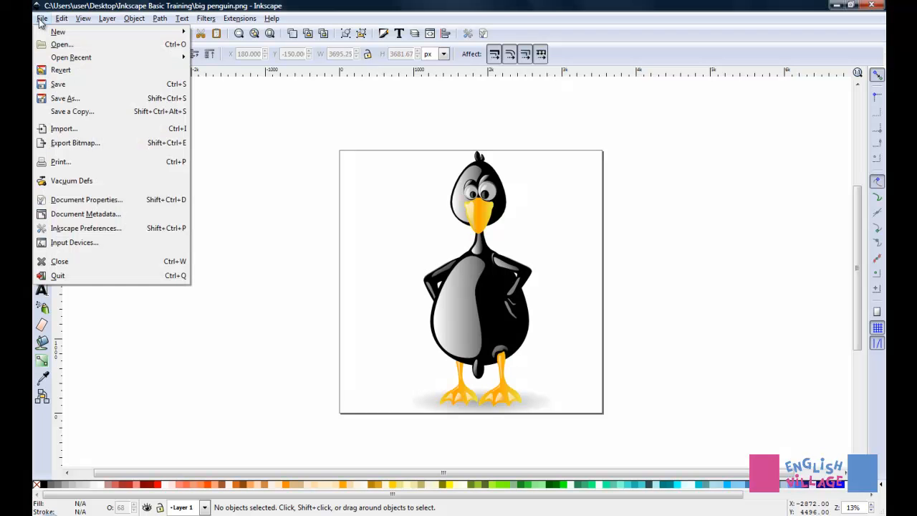
left_click(72, 101)
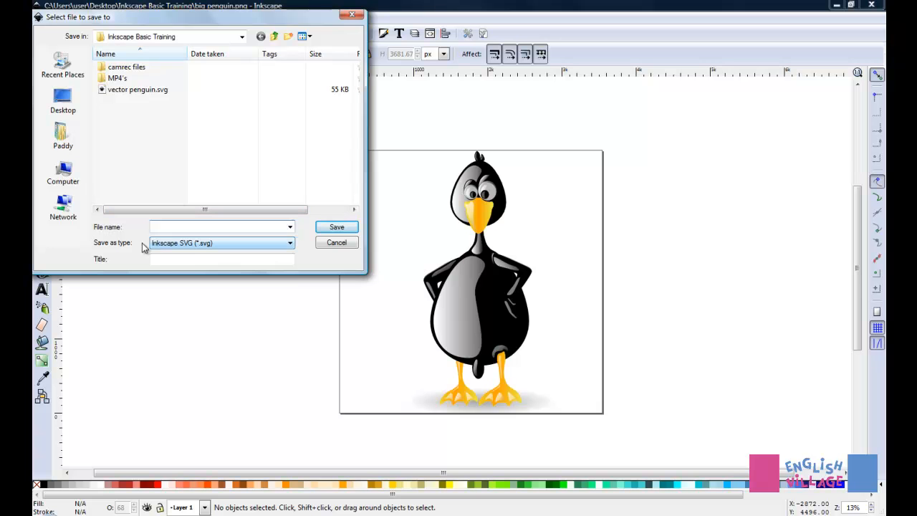
left_click(289, 244)
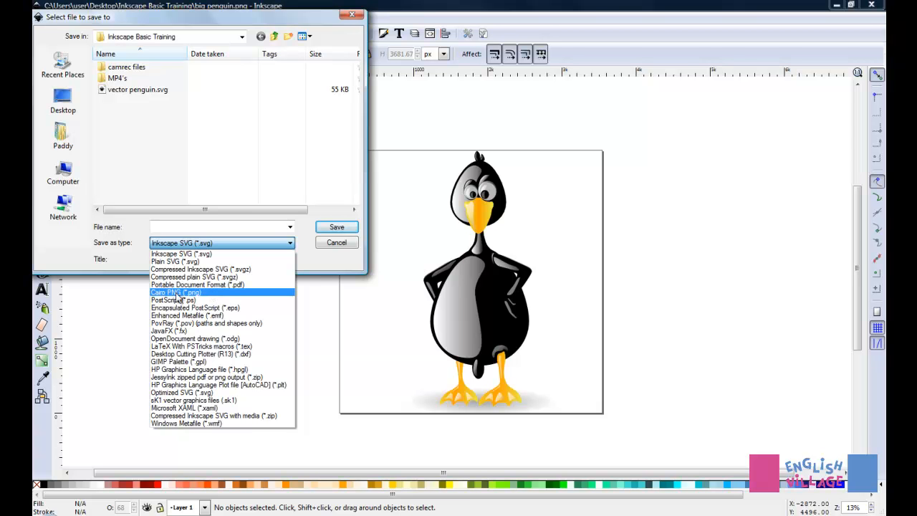
left_click(177, 292)
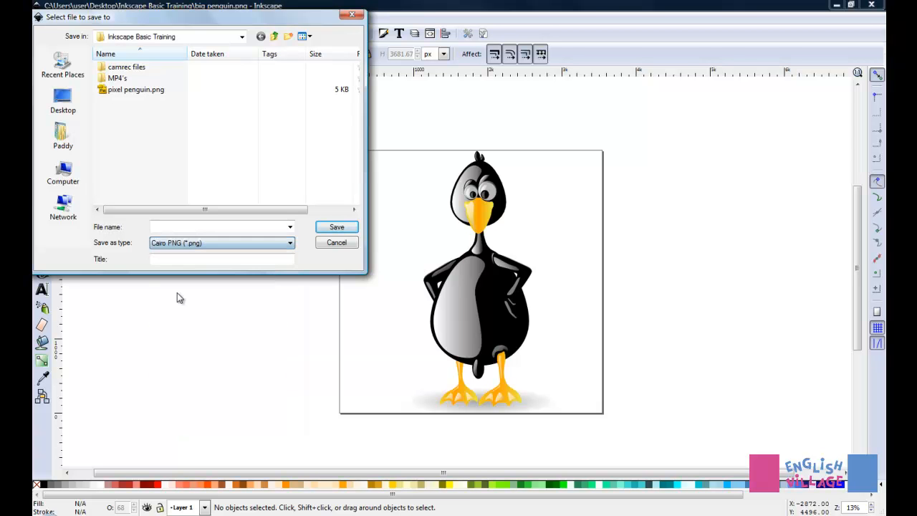
Name the file resized penguin and save it in the Inkscape Basic Training folder
left_click(262, 227)
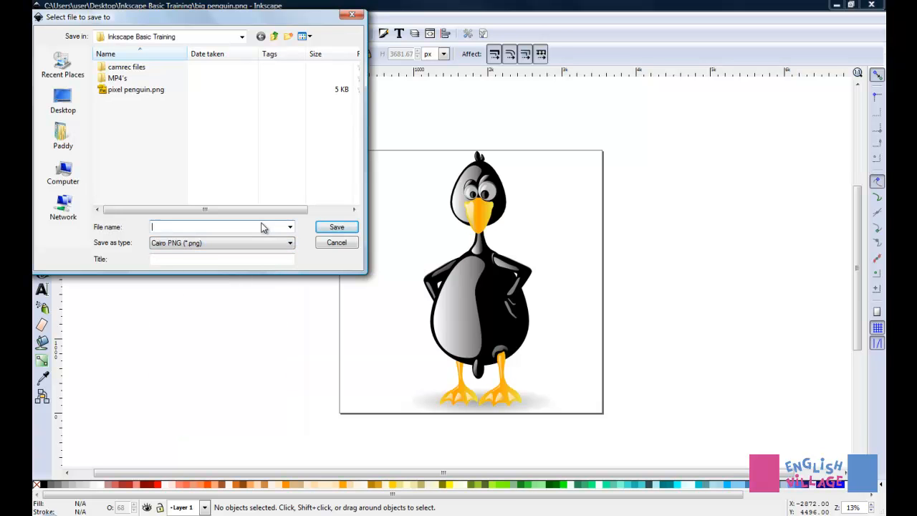
type("p")
key("BackSpace")
type("resized penguin")
left_click(337, 228)
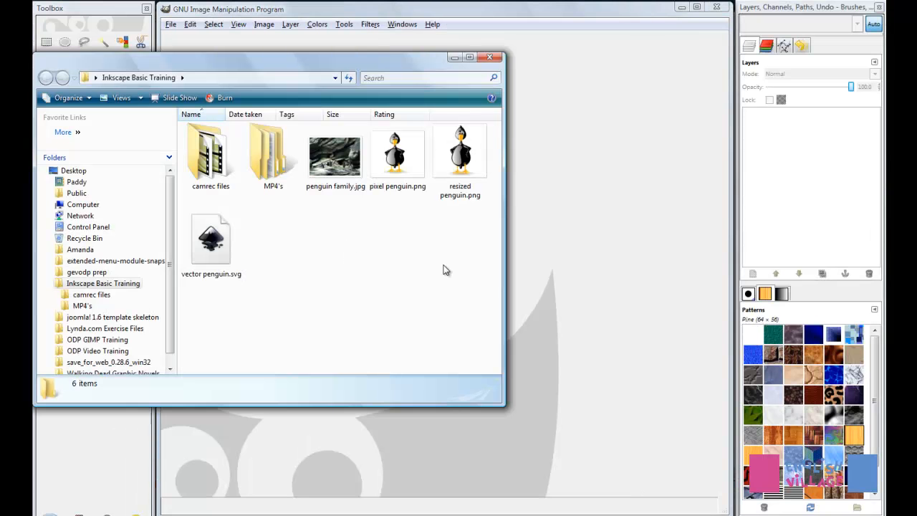
Open resized penguin.png in GIMP and add penguin family.jpg from the same folder as a layer above it
left_click(458, 162)
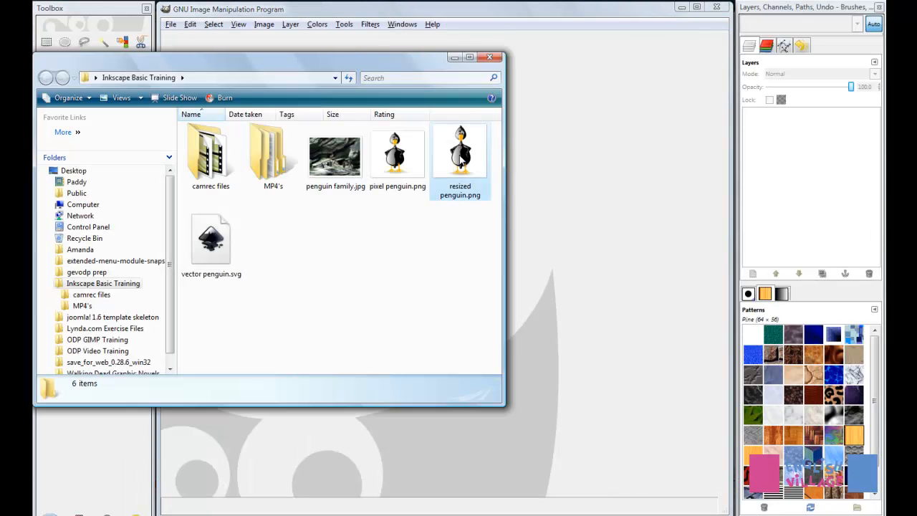
left_click(455, 58)
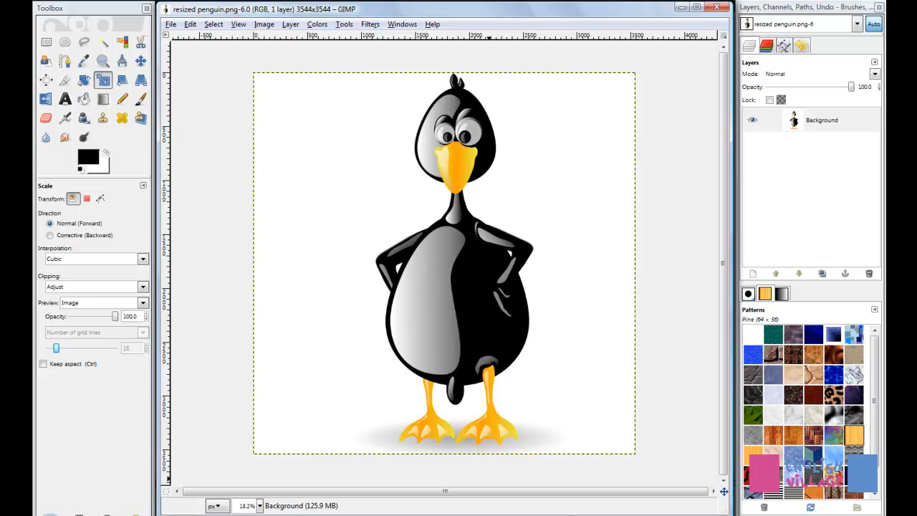
key("alt+Tab")
left_click(339, 156)
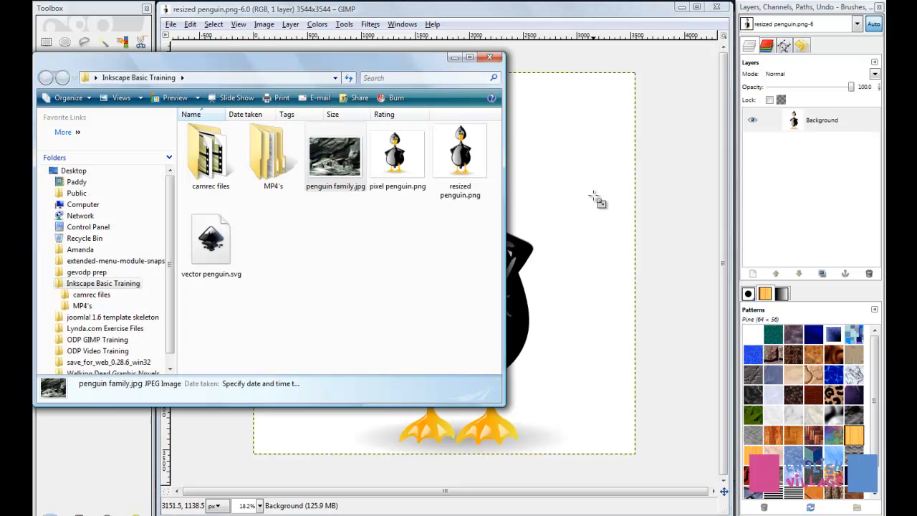
left_click_drag(597, 201, 456, 61)
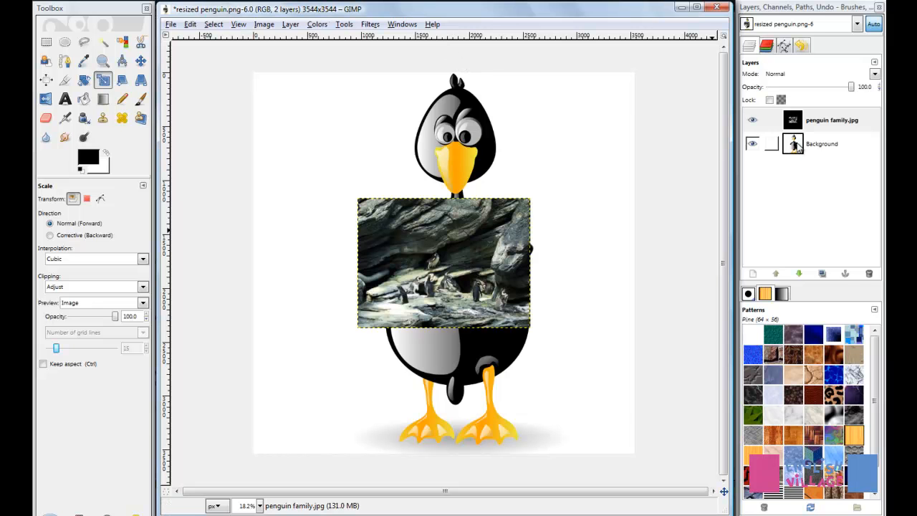
Hide the penguin family.jpg layer and delete the white area around the penguin on the Background layer using Fuzzy Select
left_click(752, 121)
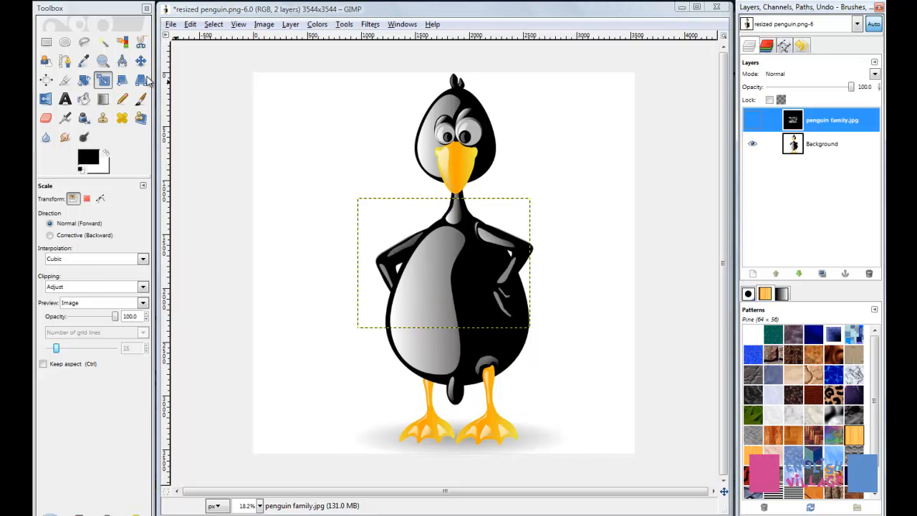
left_click(103, 43)
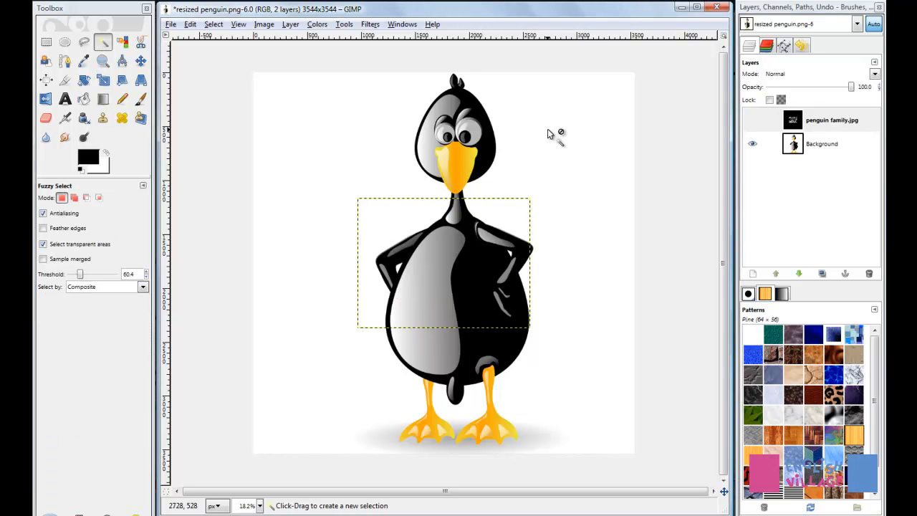
left_click(822, 144)
left_click(534, 102)
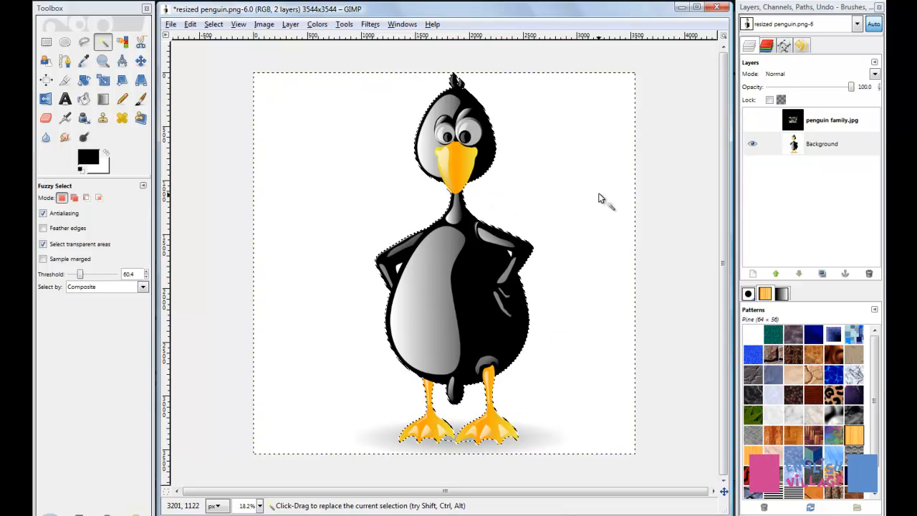
key("Delete")
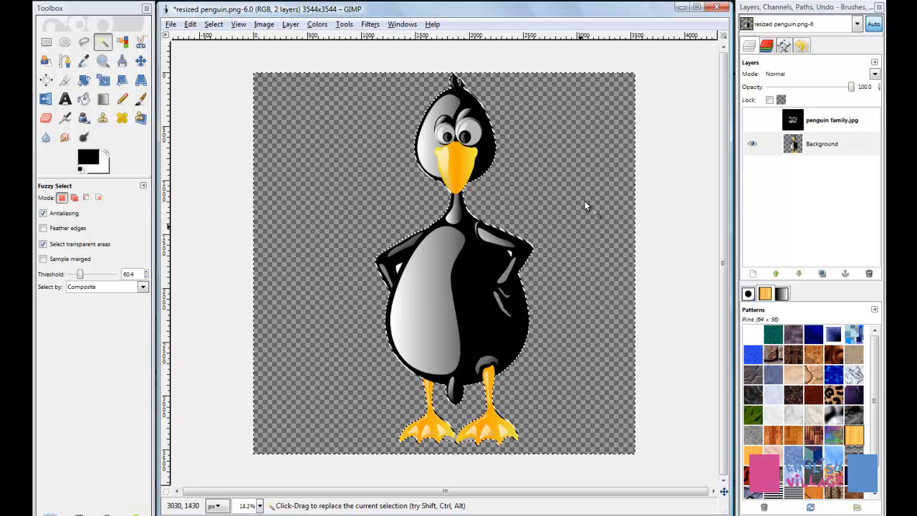
Close the resized penguin image without saving its changes
left_click(718, 7)
left_click(452, 321)
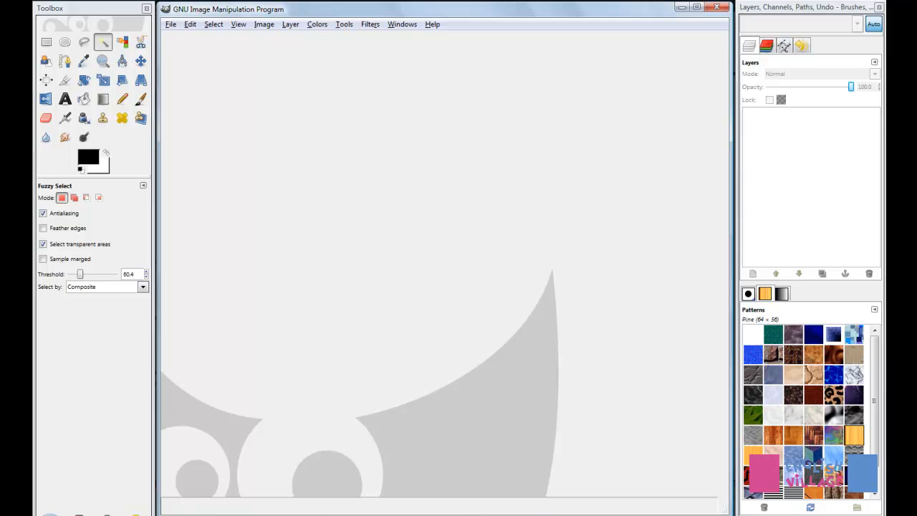
Load vector penguin.svg from the Inkscape Basic Training folder into GIMP
left_click(444, 515)
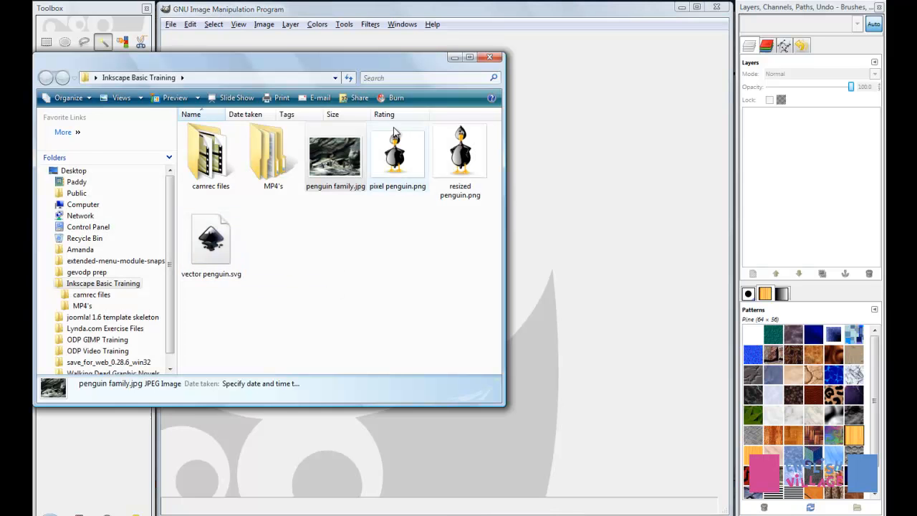
left_click_drag(362, 62, 249, 30)
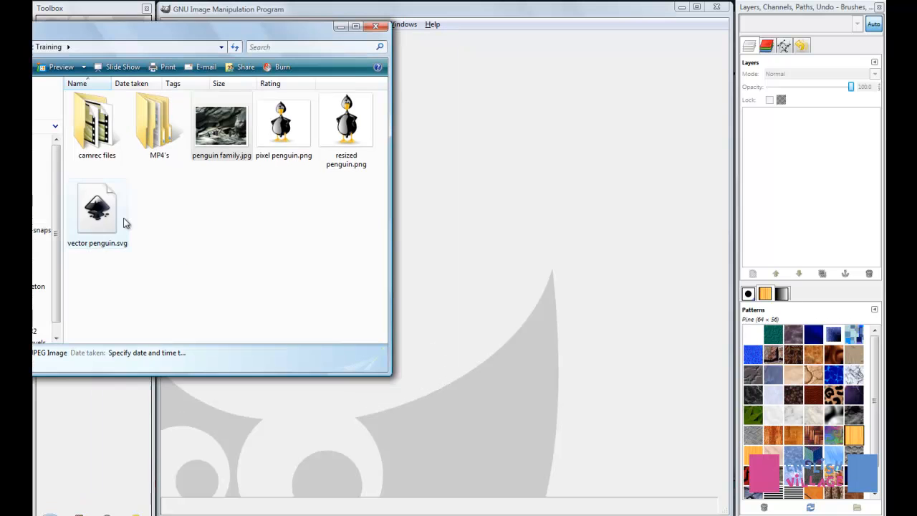
left_click_drag(123, 223, 506, 238)
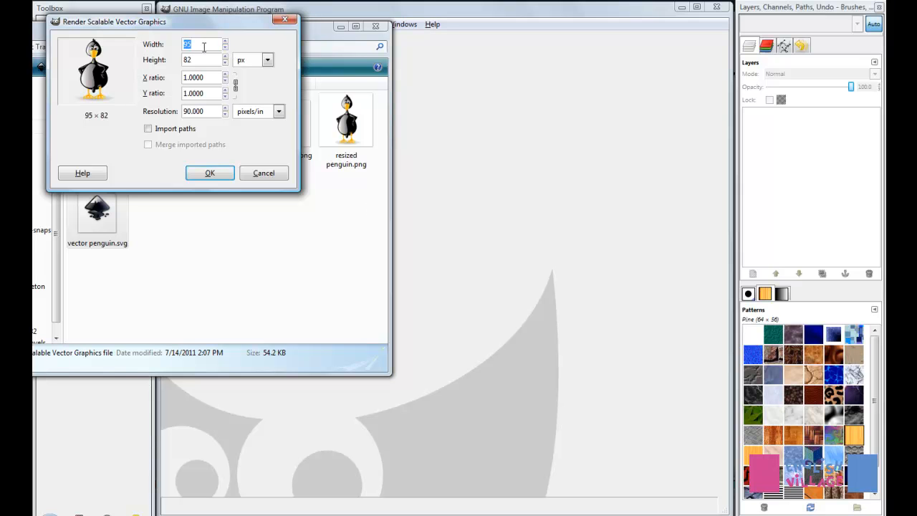
Set the SVG import height to 1000 mm, render the image and minimize the folder window
key("Tab")
left_click(267, 60)
left_click(255, 88)
left_click_drag(211, 63, 146, 61)
type("1000")
key("Tab")
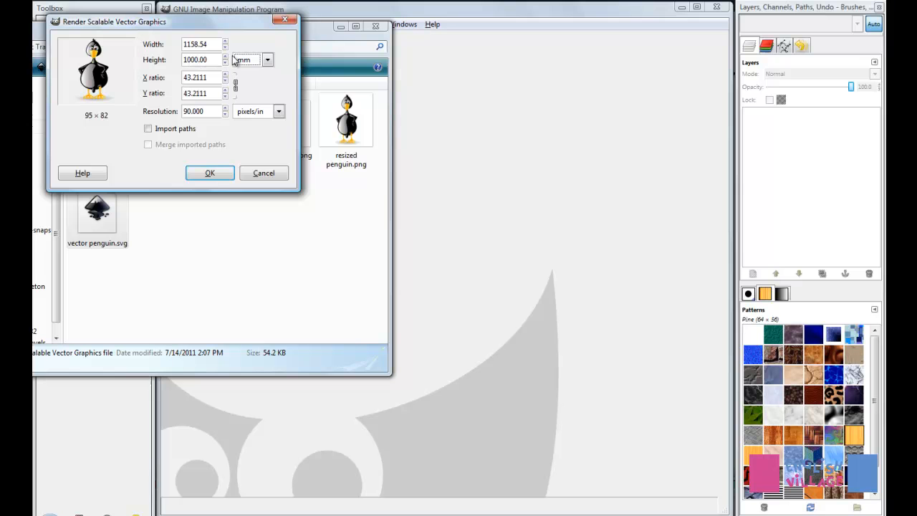
left_click(210, 174)
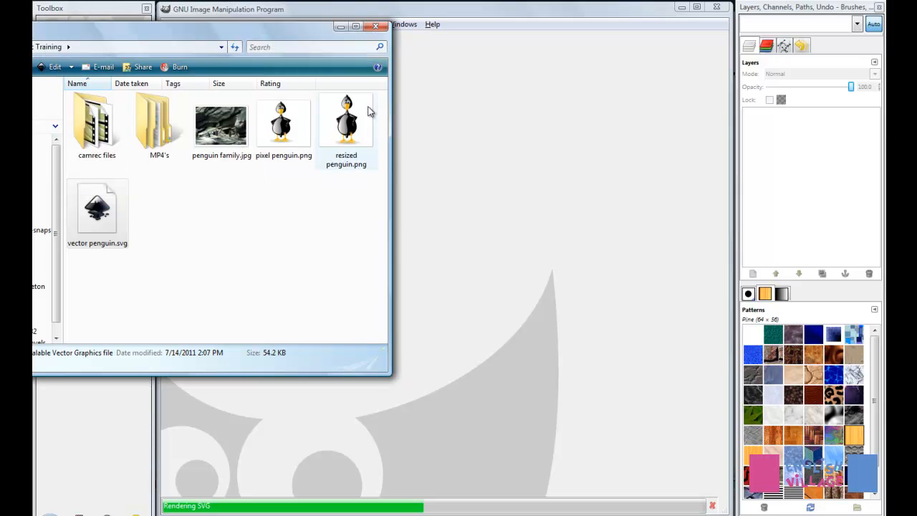
left_click(341, 28)
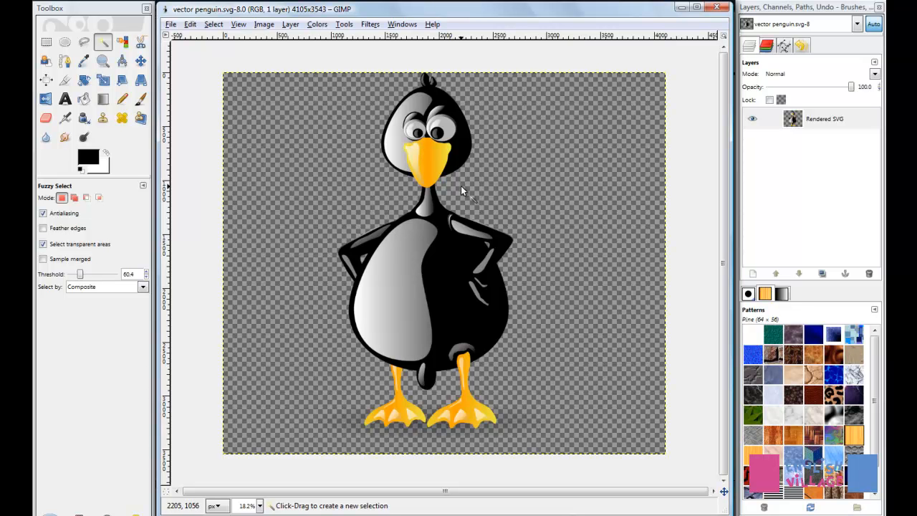
Examine the edges of the rendered penguin's neck and shoulder at high magnification
left_click_drag(448, 157, 439, 152)
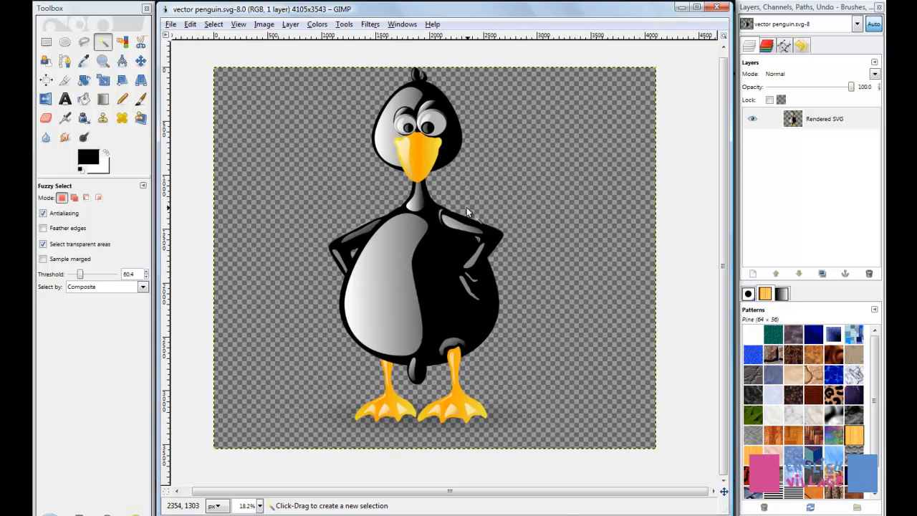
scroll(446, 197, "up", 5)
scroll(326, 204, "up", 3)
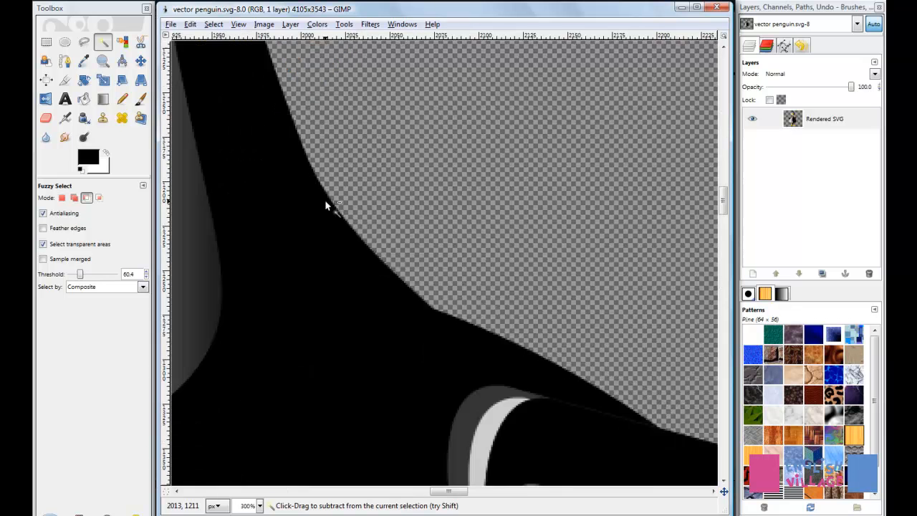
scroll(325, 199, "up", 3)
scroll(365, 191, "down", 3)
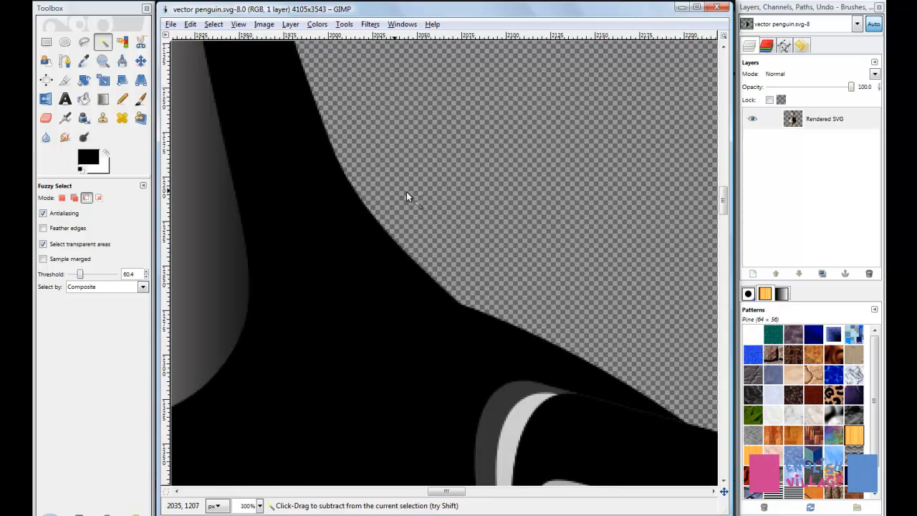
scroll(407, 191, "down", 3)
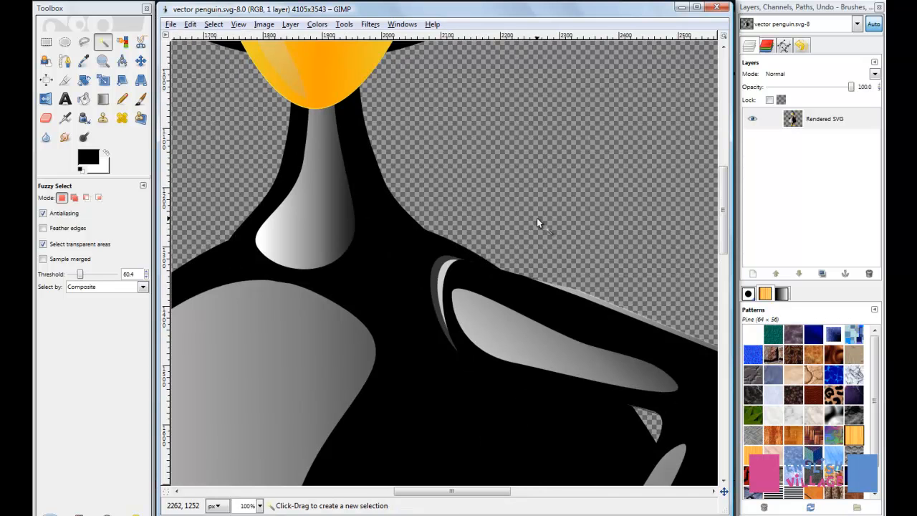
scroll(537, 218, "down", 2)
scroll(535, 217, "down", 3)
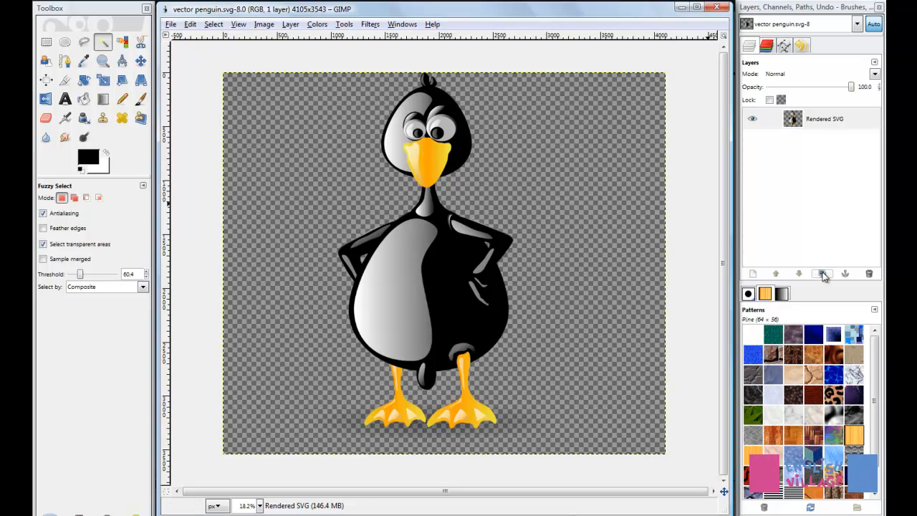
Add a new transparent 4105 × 3543 px layer and move it below the Rendered SVG layer
left_click(754, 275)
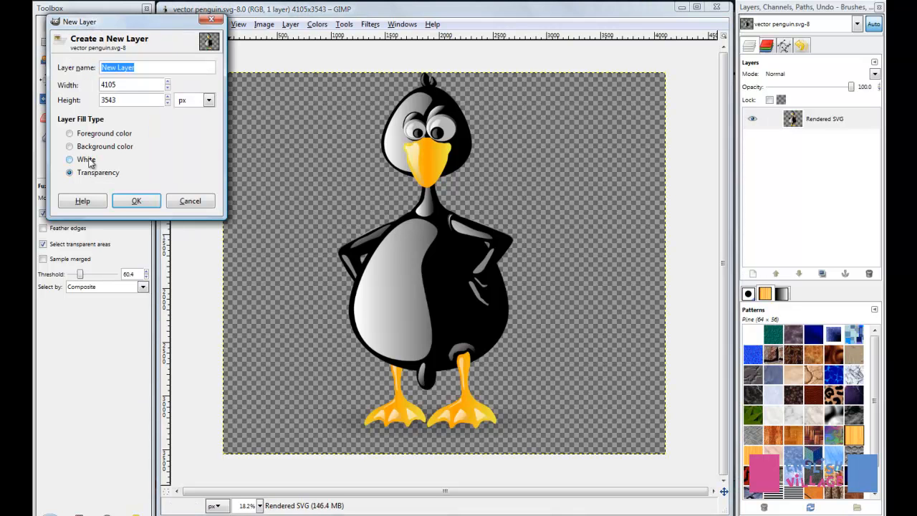
left_click(136, 203)
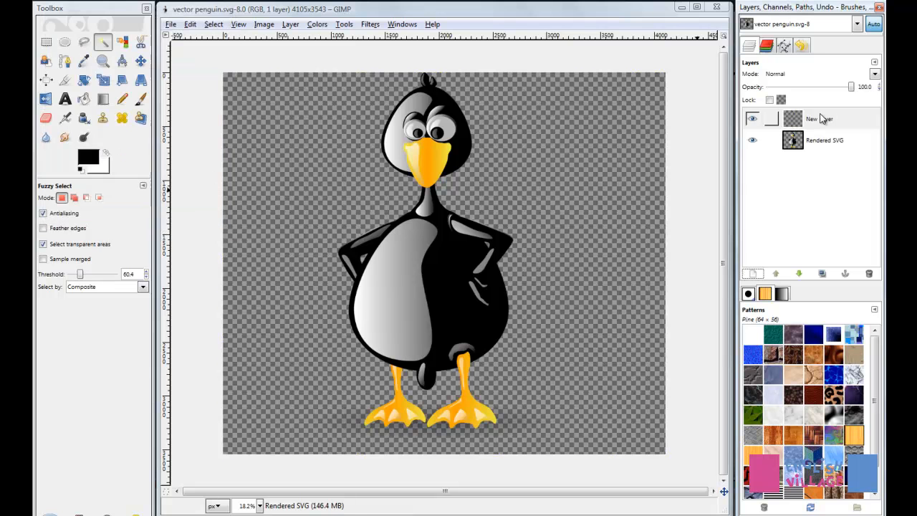
left_click_drag(822, 118, 761, 148)
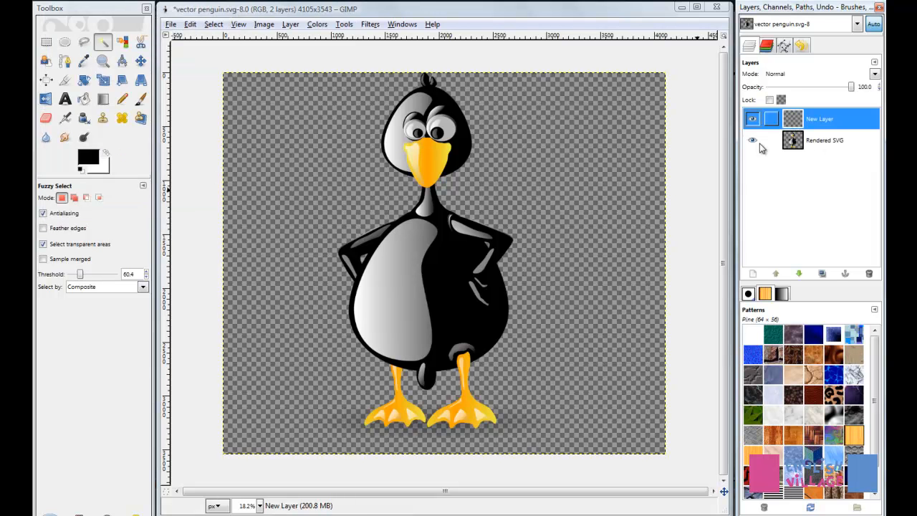
left_click(799, 274)
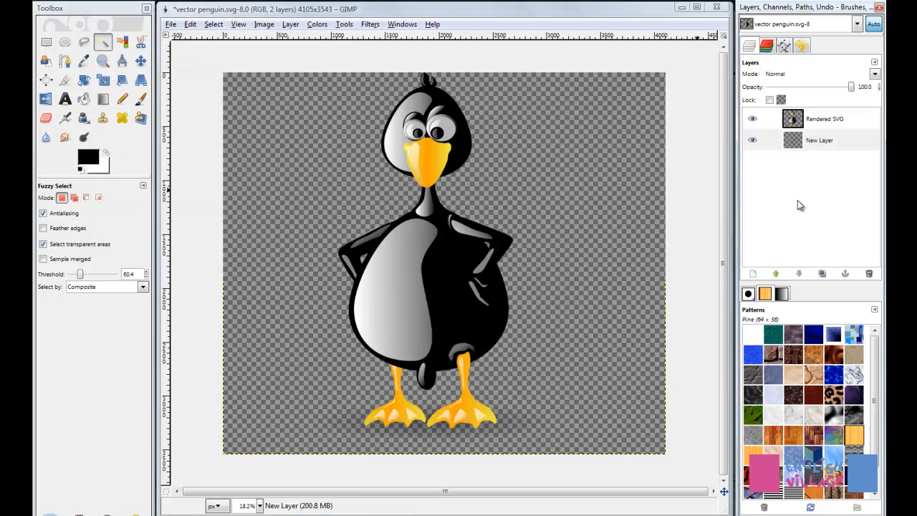
Set the foreground color to red (ff0000) and fill the new background layer with it
left_click(81, 171)
left_click(94, 160)
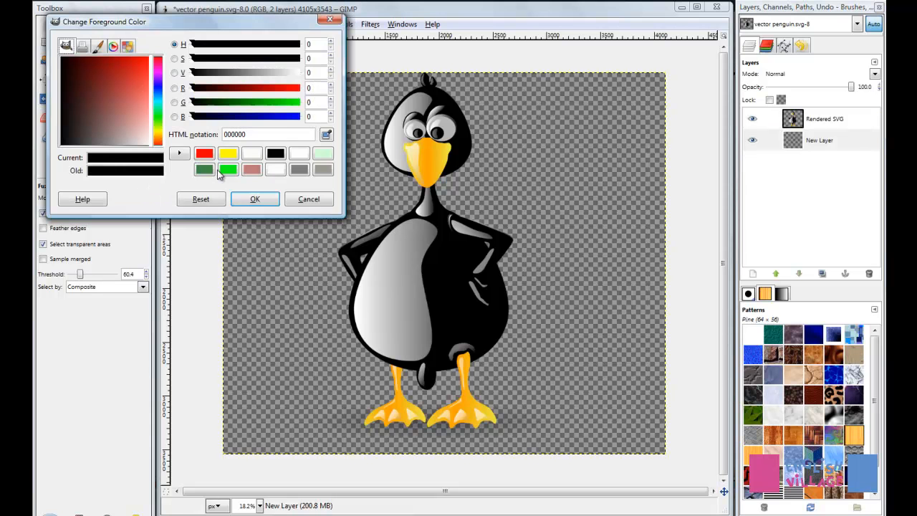
left_click(206, 159)
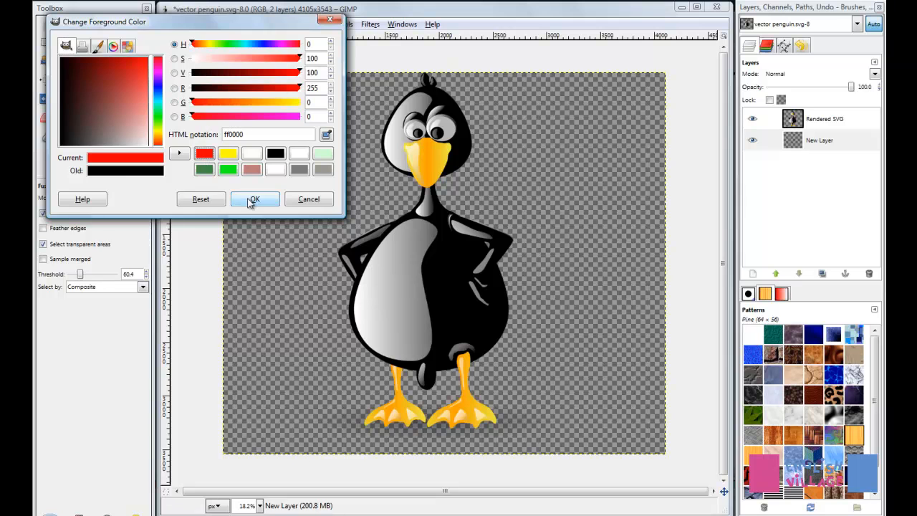
left_click(253, 200)
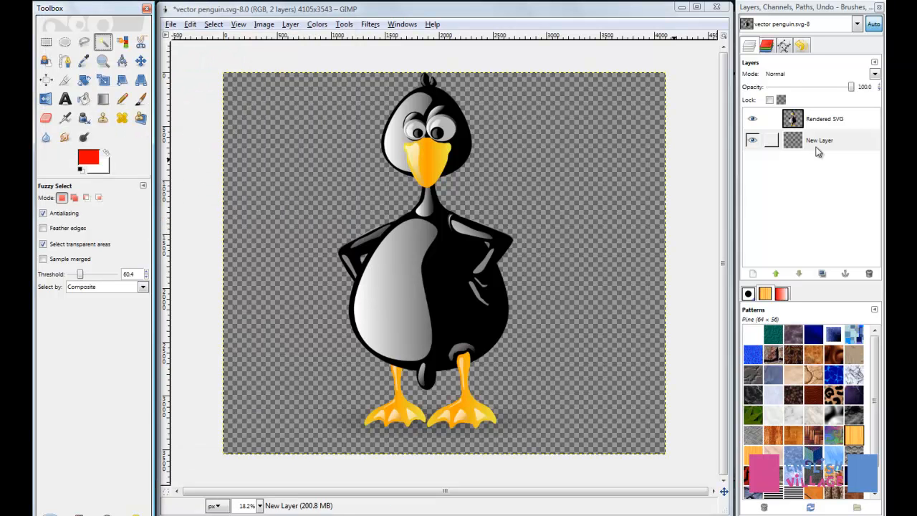
key("ctrl+period")
key("ctrl+comma")
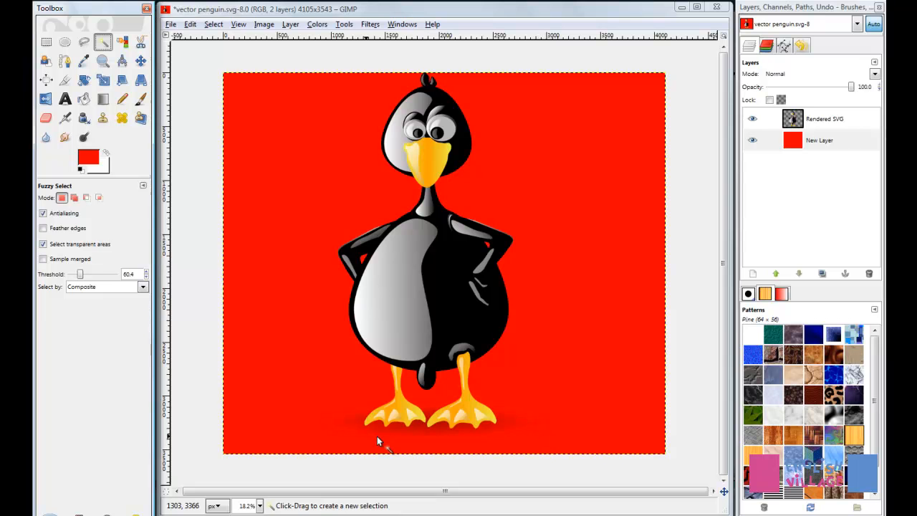
Examine the penguin's feet and the shadow beneath them against the red background
scroll(417, 436, "up", 4, "ctrl")
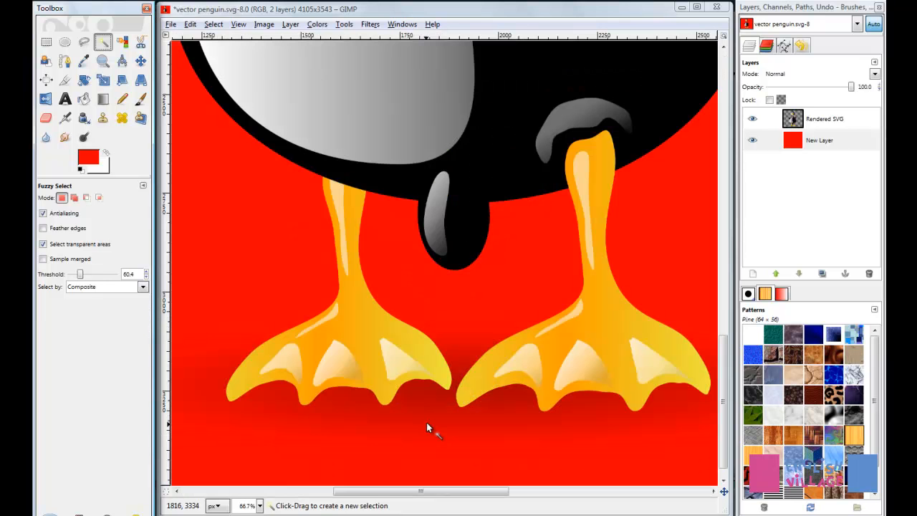
scroll(427, 424, "down", 2, "ctrl")
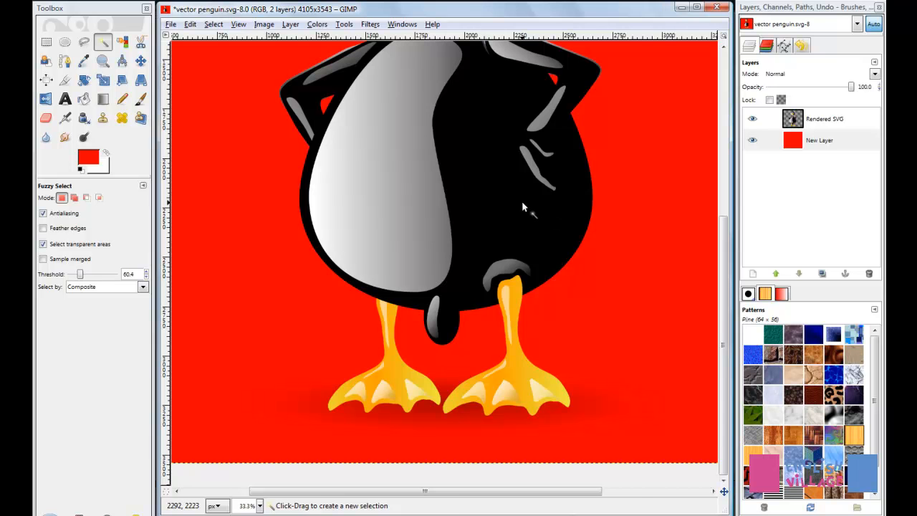
scroll(522, 201, "down", 1, "ctrl")
scroll(521, 201, "down", 2, "ctrl")
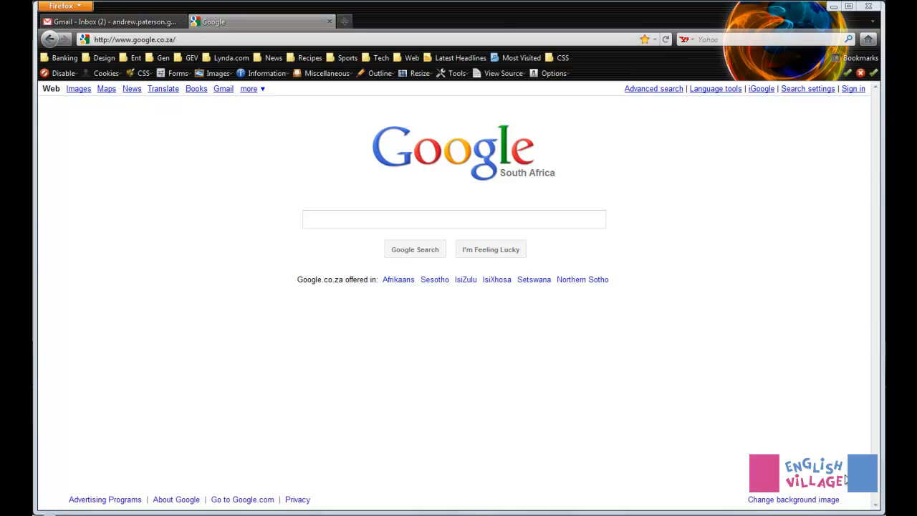
In Firefox, search Google for "inkscape" and open the official Inkscape website
left_click(490, 223)
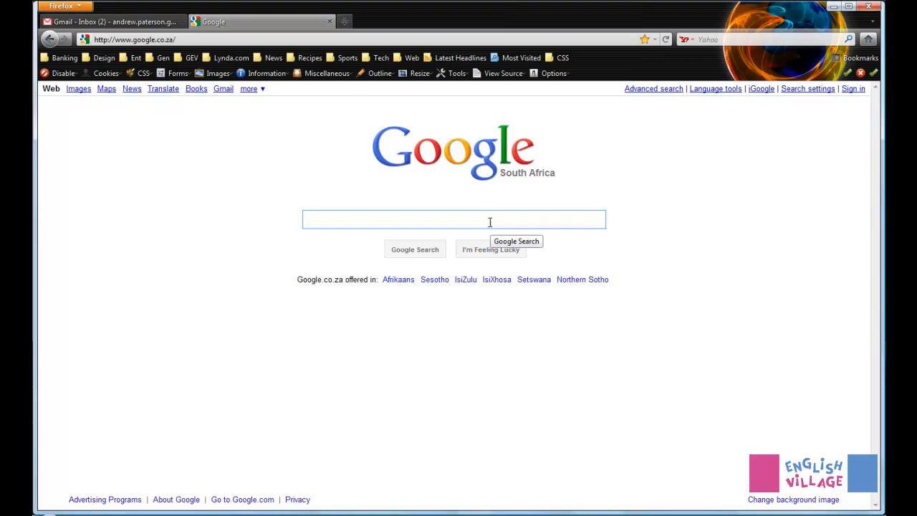
type("inkscap")
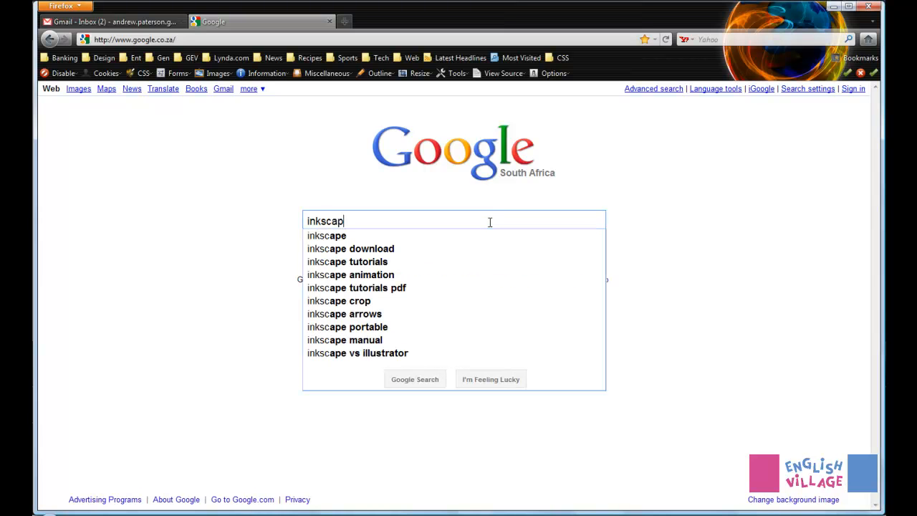
type("e")
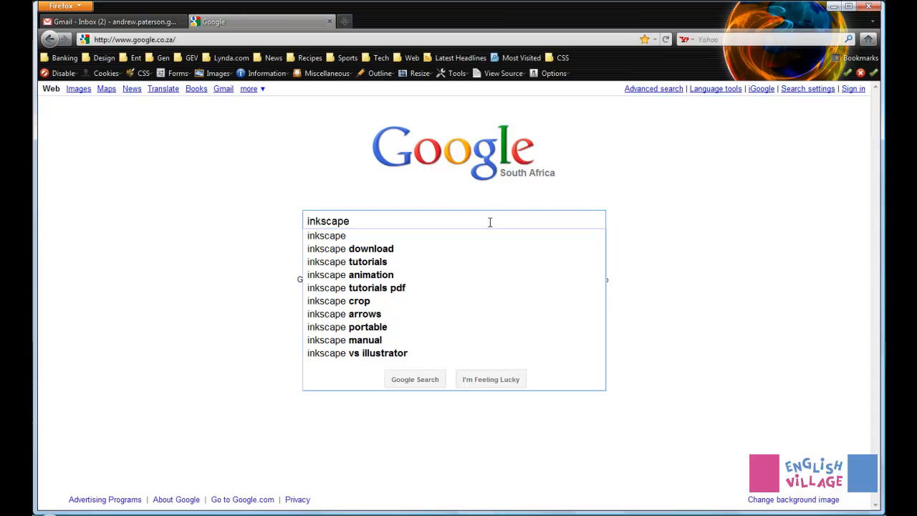
left_click(325, 237)
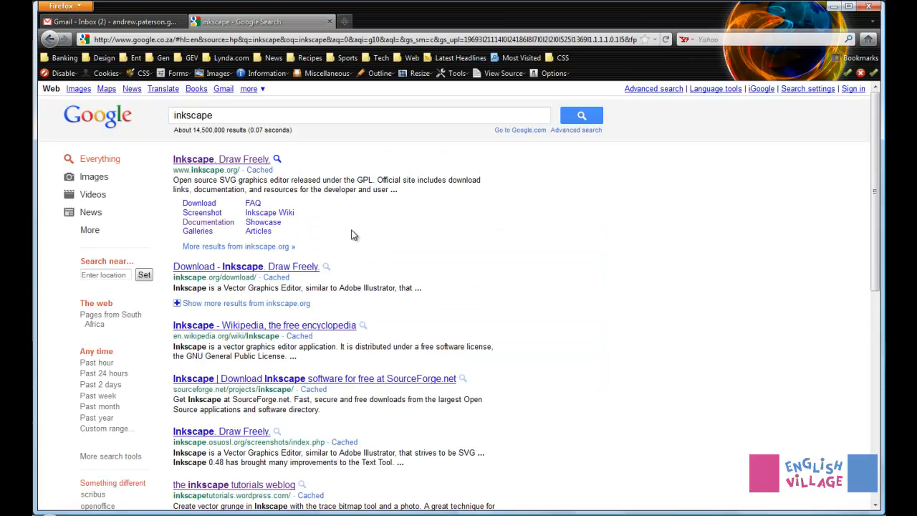
left_click(252, 159)
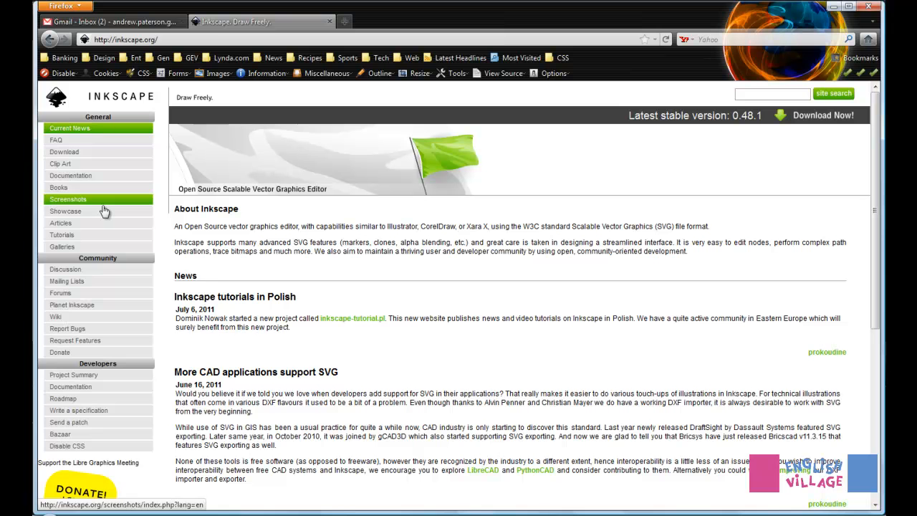
Open the Inkscape download page, highlight the official release and Mac OS X entries, and request the Windows installer
left_click(70, 157)
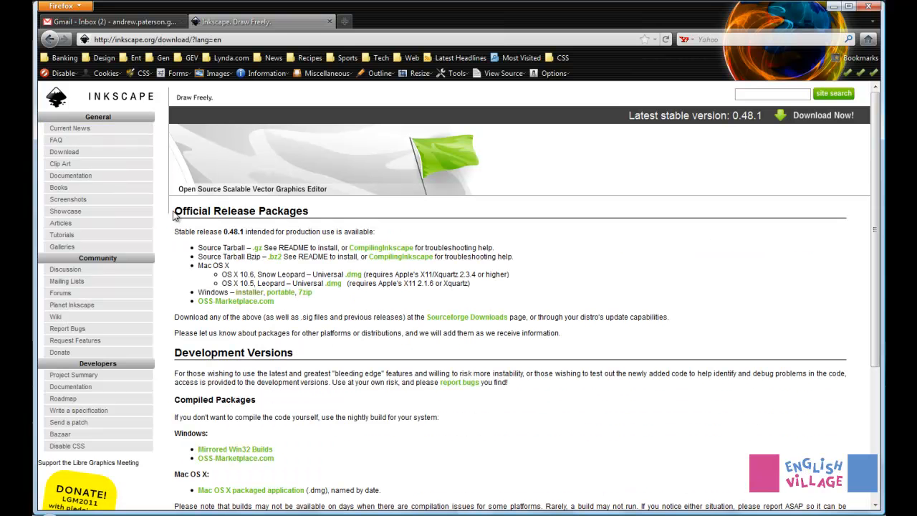
left_click_drag(173, 215, 342, 215)
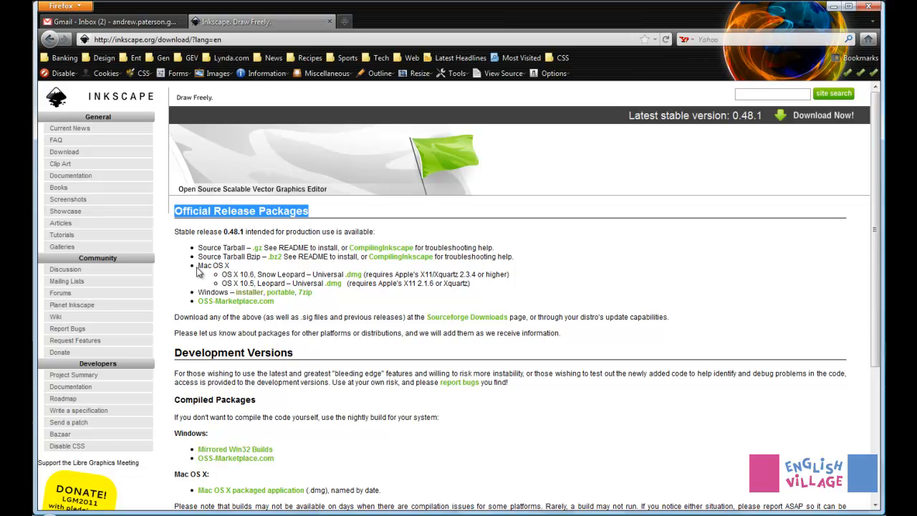
left_click_drag(197, 269, 309, 284)
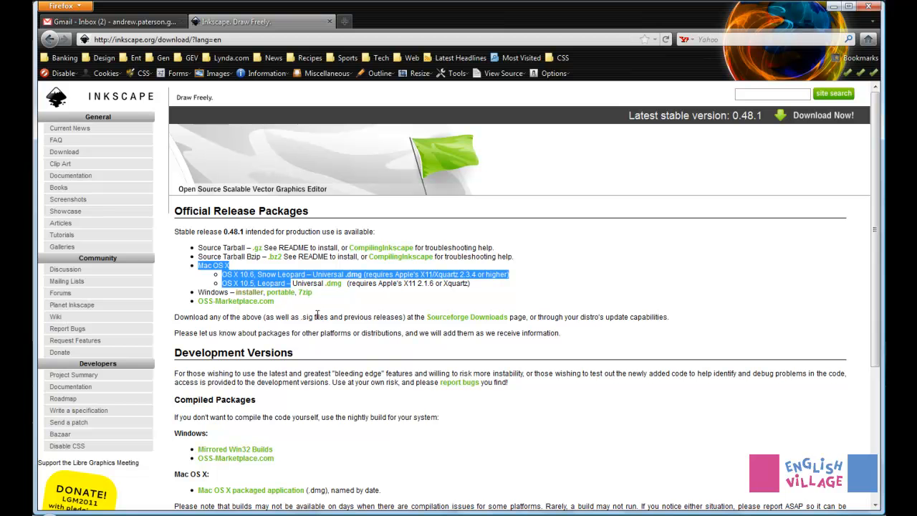
left_click(250, 292)
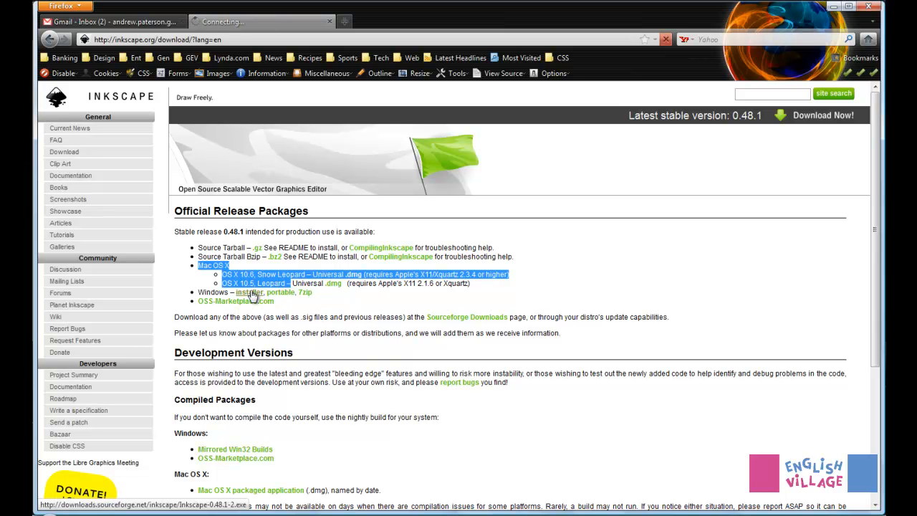